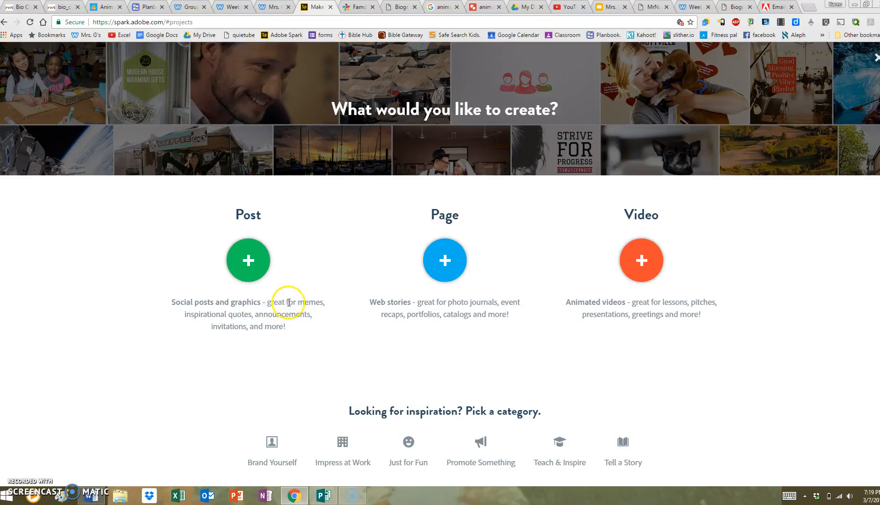
Create a new Post with the text "Meme 3" and resize the graphic to Original Image.
left_click(248, 260)
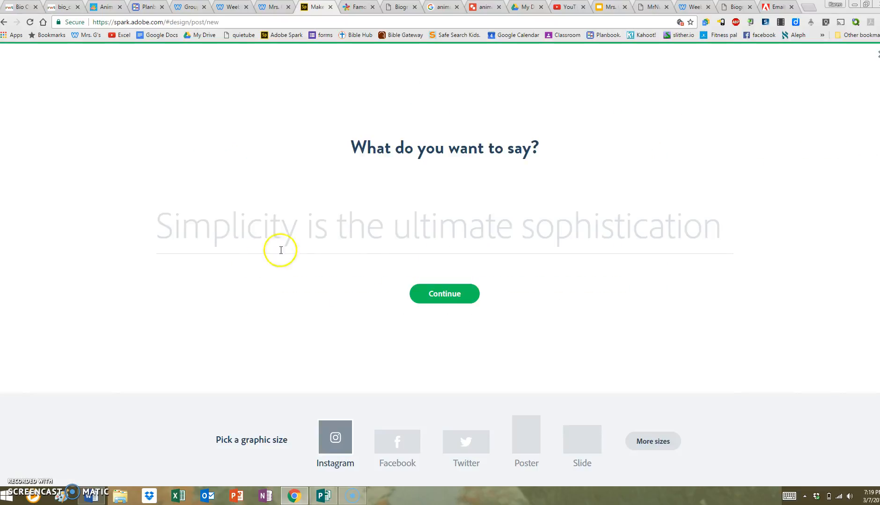
type("Meme 3")
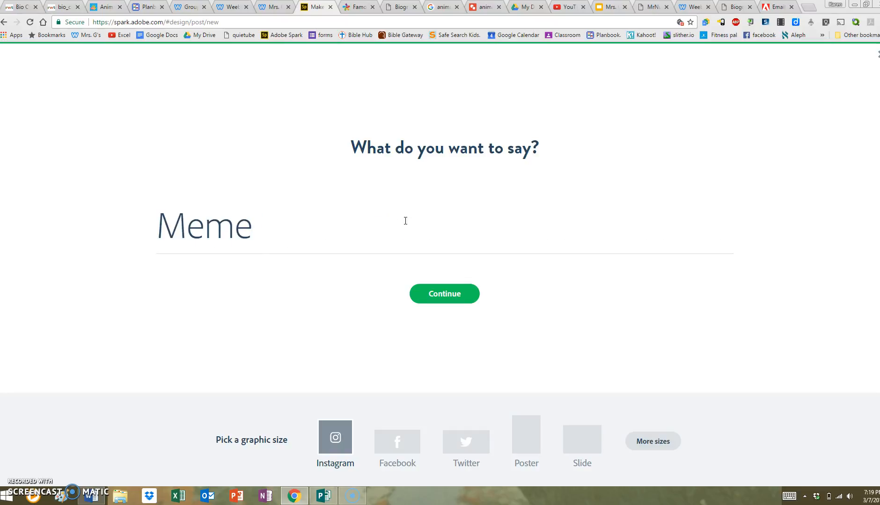
left_click(444, 294)
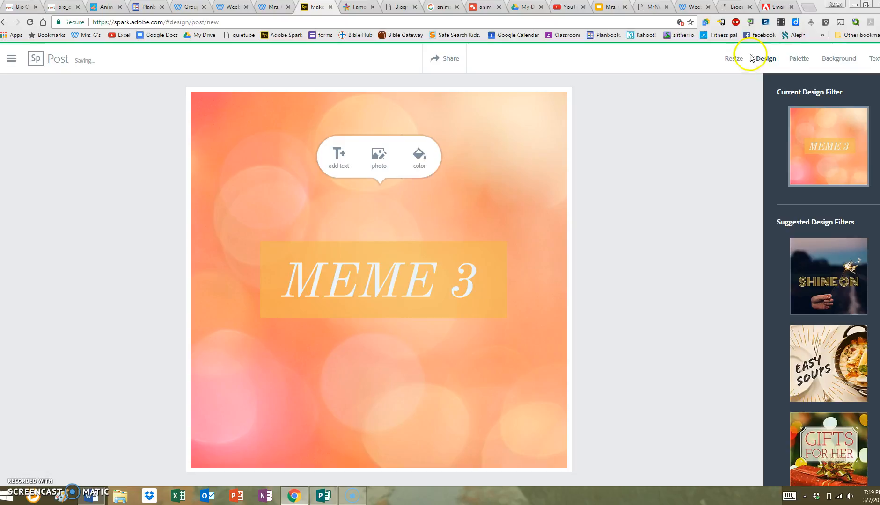
left_click(732, 59)
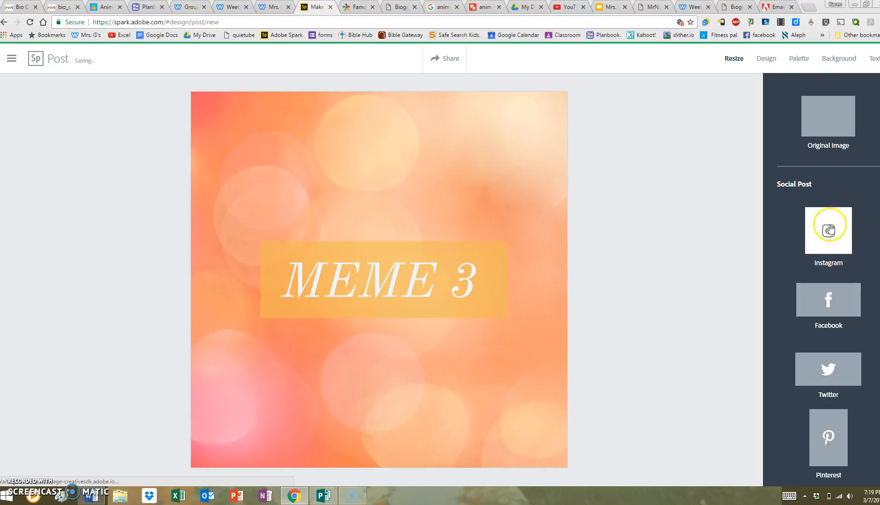
left_click(831, 117)
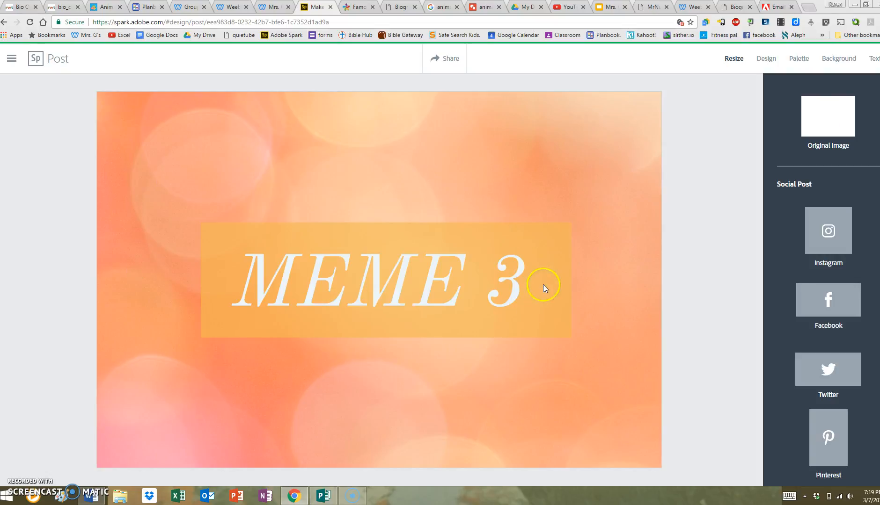
Try the Shine On and Easy Soups design filters, then apply Gifts for Her with the teal, green, yellow and orange decorative palette.
left_click(766, 63)
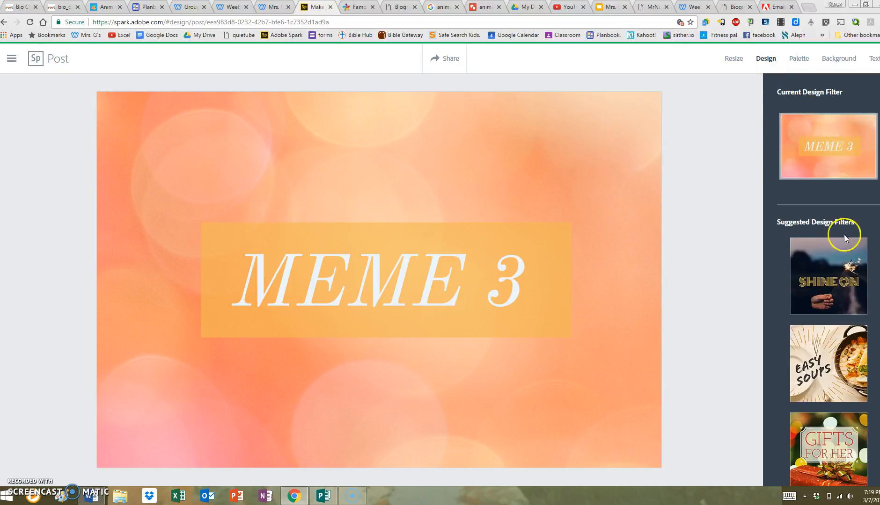
left_click(822, 265)
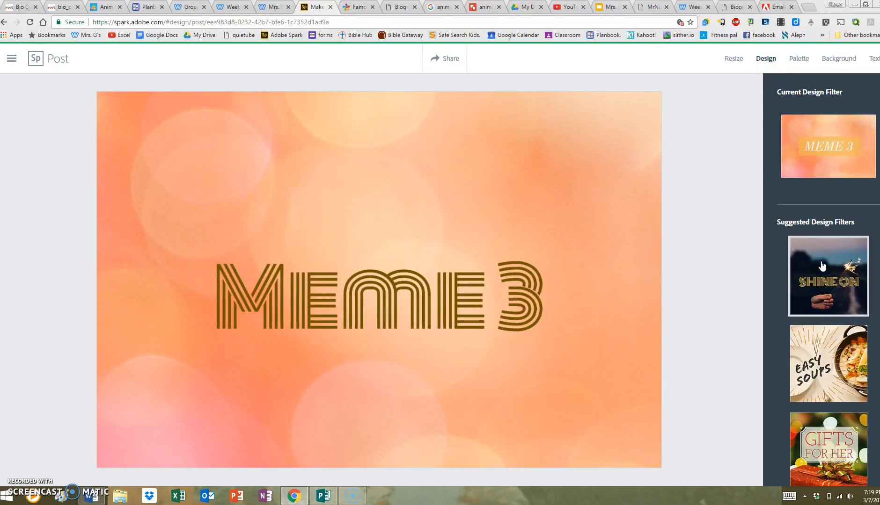
left_click(821, 341)
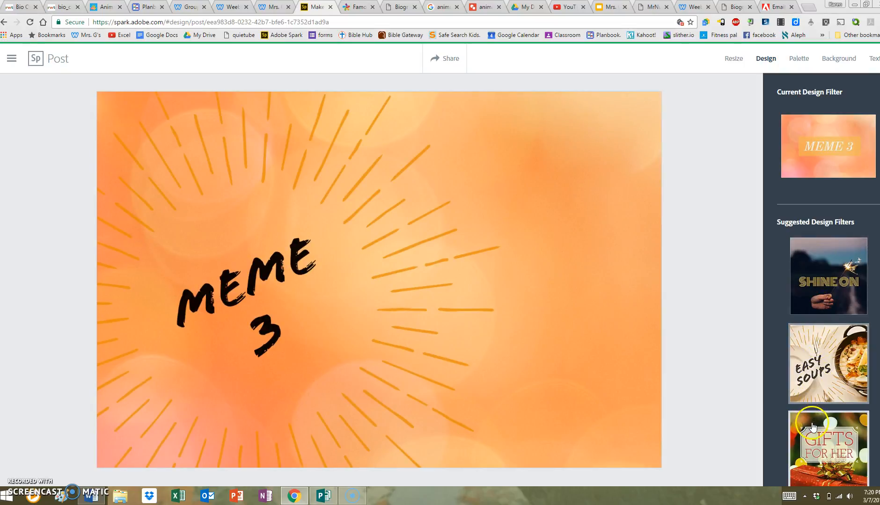
left_click(203, 252)
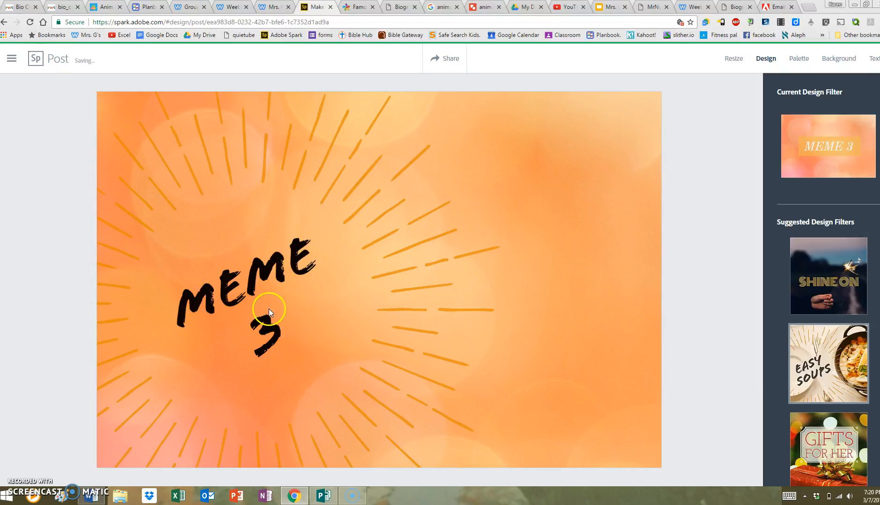
left_click(839, 450)
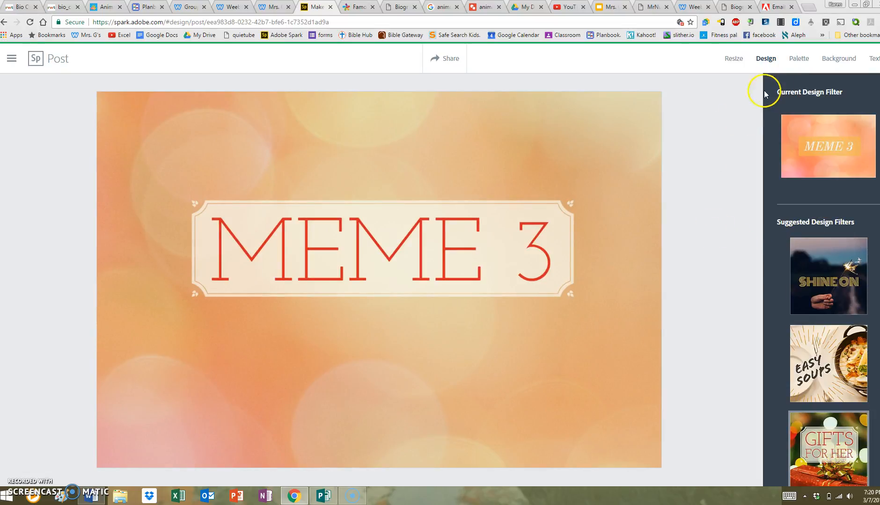
left_click(792, 60)
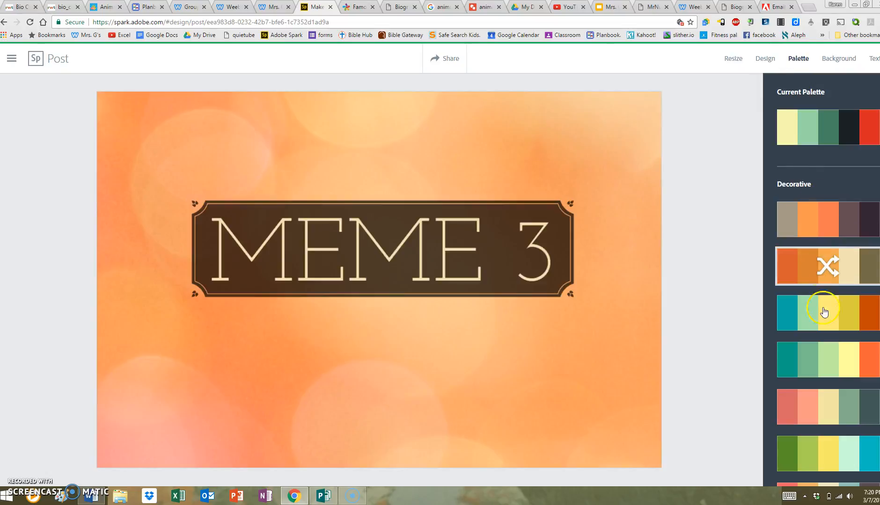
left_click(820, 356)
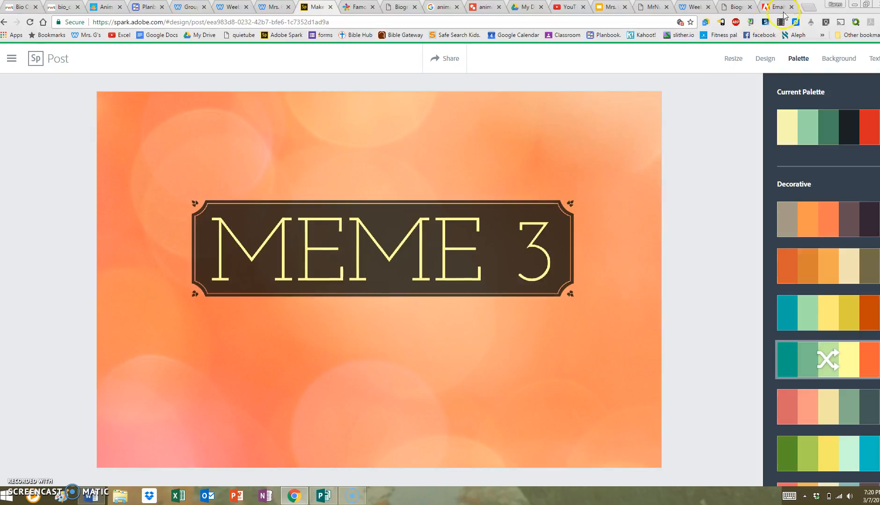
left_click(835, 58)
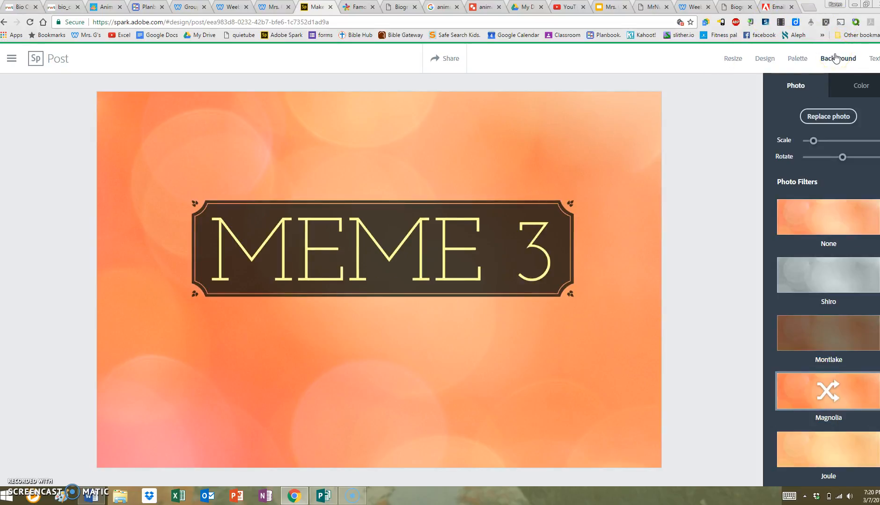
left_click(829, 57)
left_click(796, 86)
left_click(857, 86)
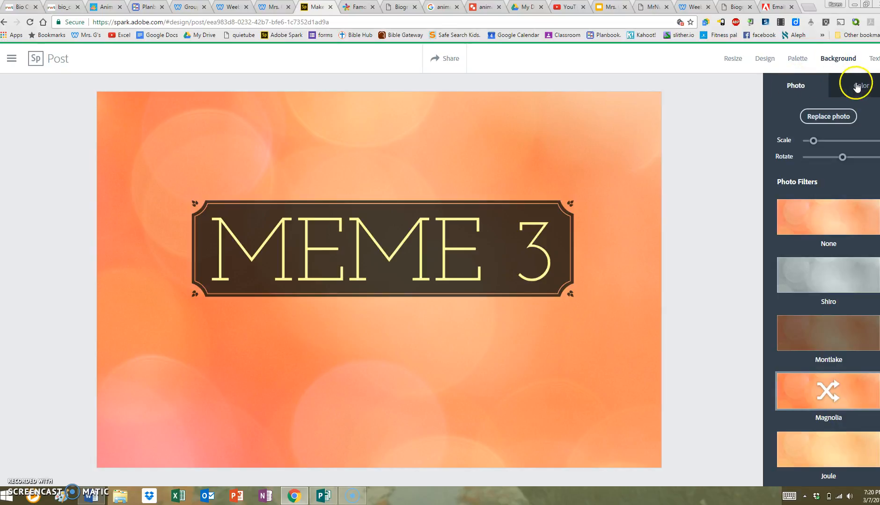
left_click(864, 245)
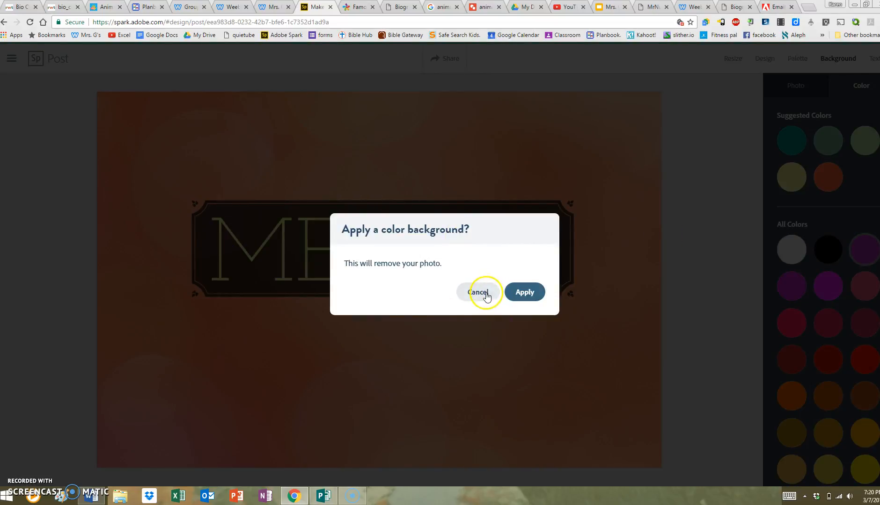
left_click(478, 293)
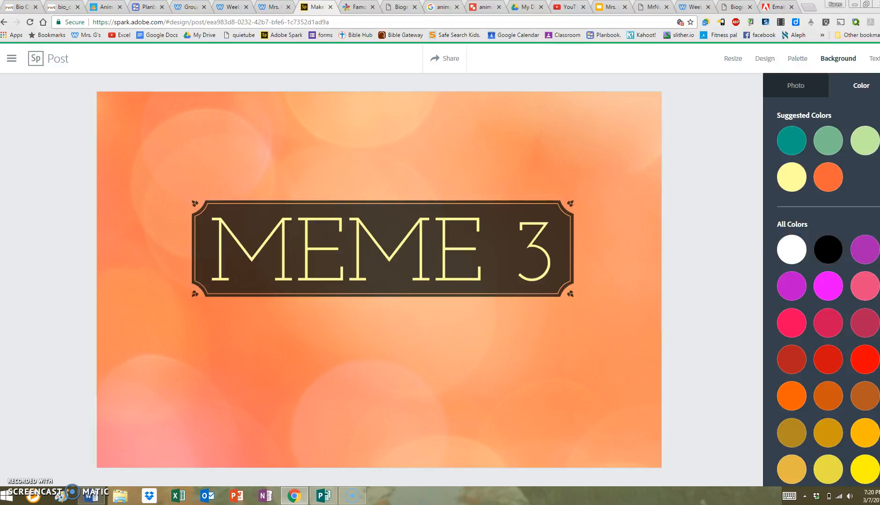
left_click(798, 60)
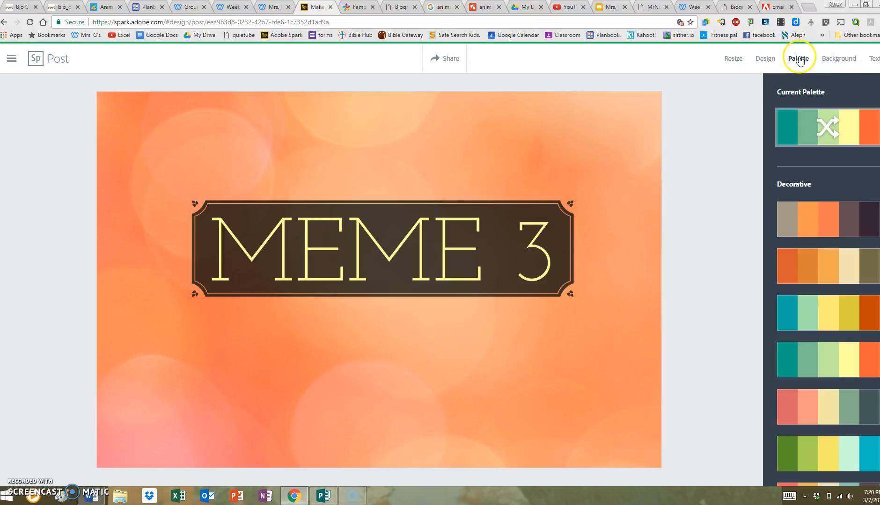
left_click(767, 60)
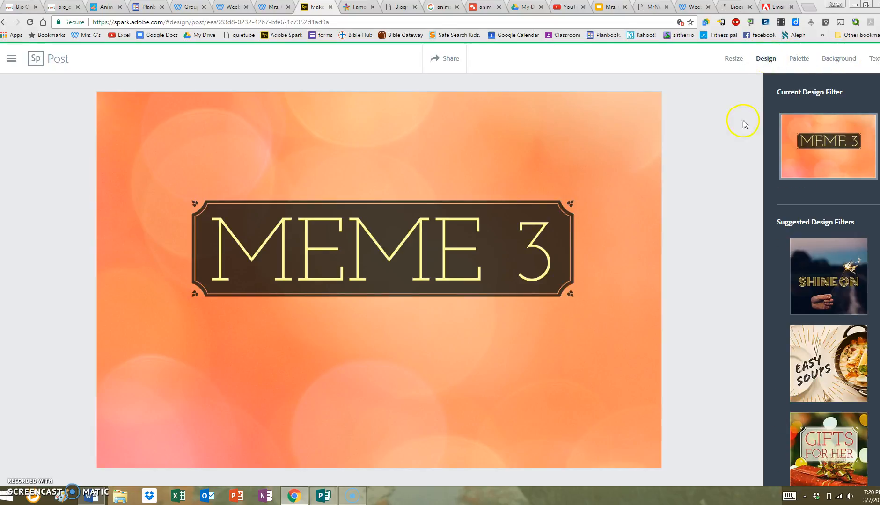
left_click(509, 368)
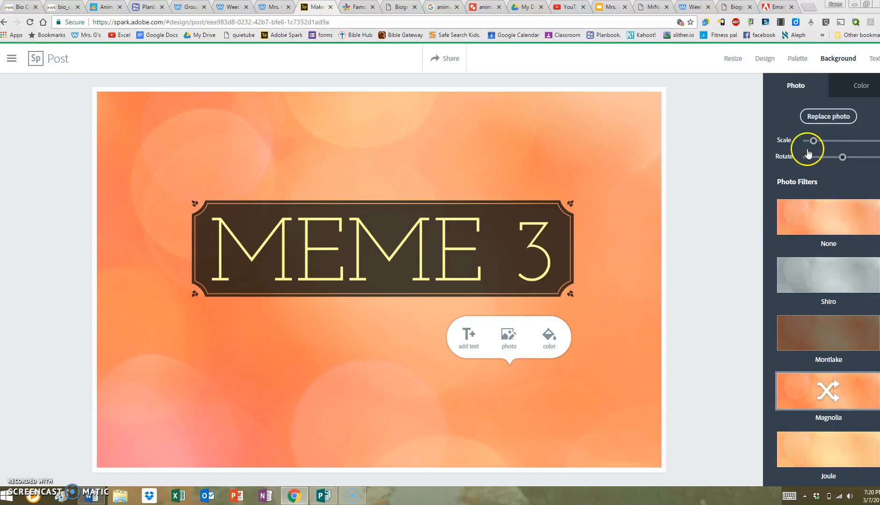
scroll(832, 275, "down", 1)
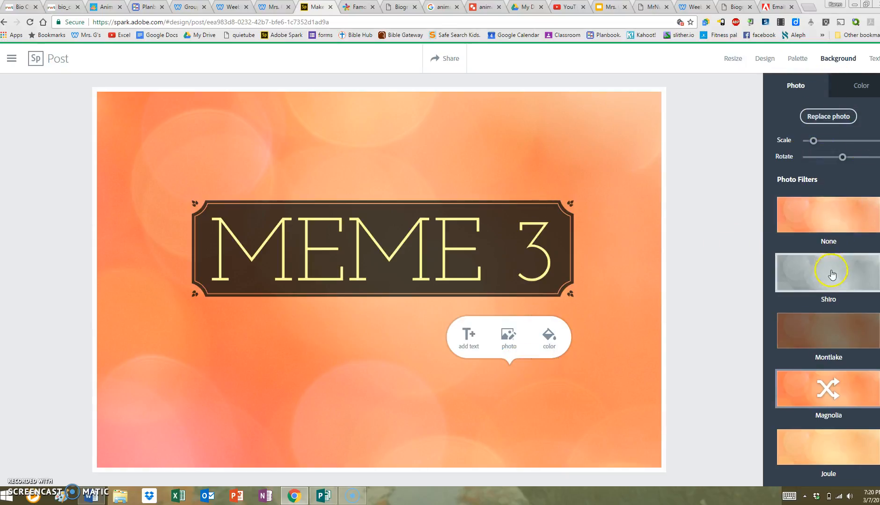
scroll(832, 275, "down", 4)
scroll(841, 381, "up", 5)
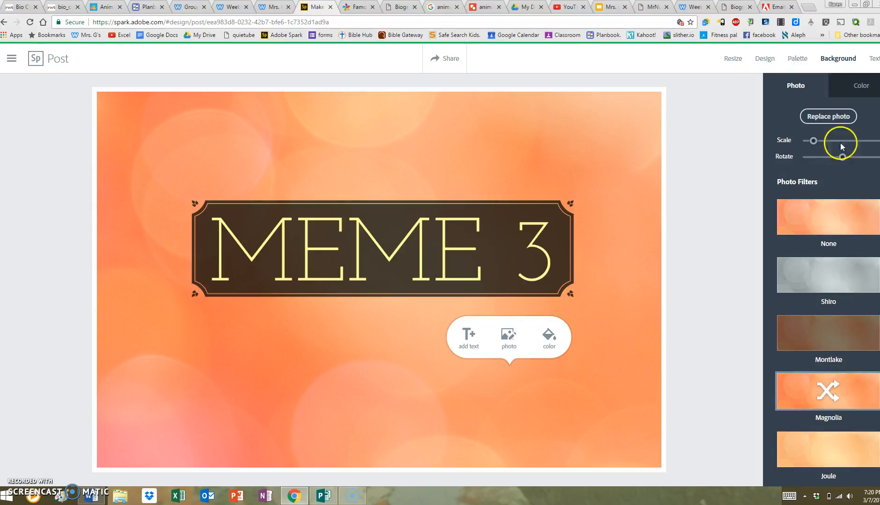
Apply the Painting Wooden Ornaments design filter to the post.
left_click(764, 58)
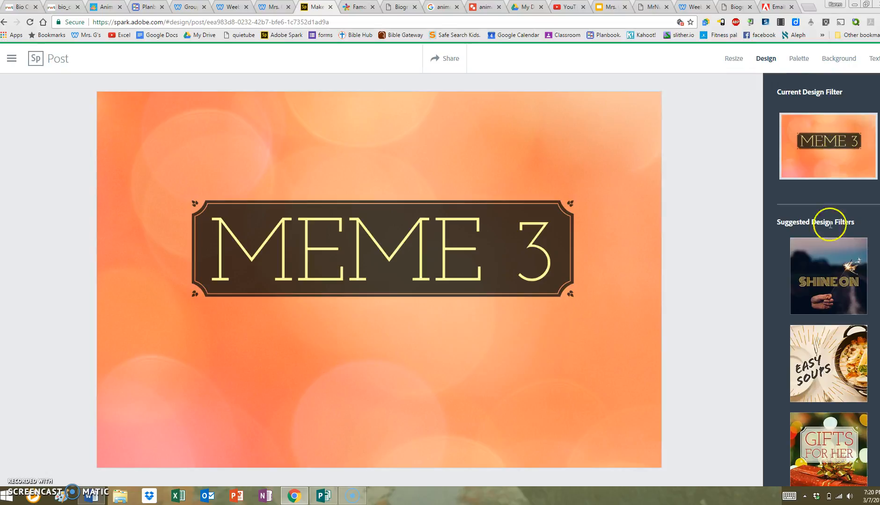
scroll(838, 267, "down", 8)
scroll(836, 271, "down", 6)
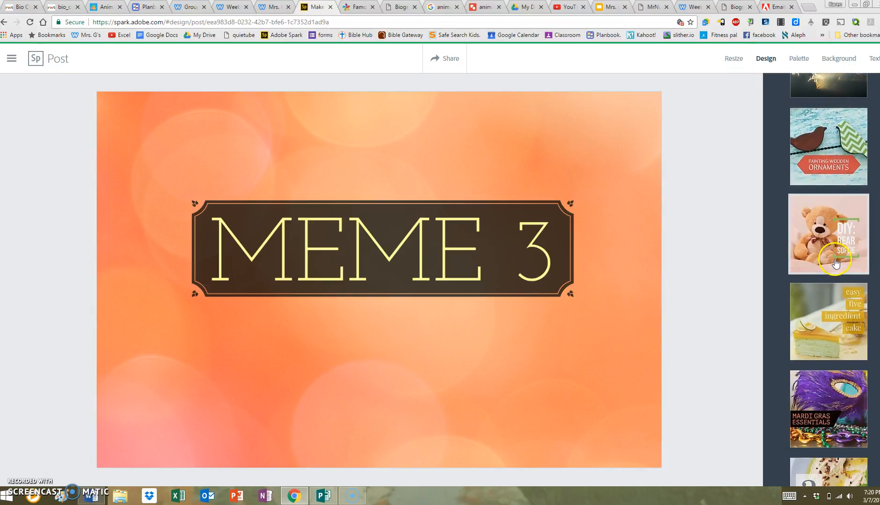
scroll(836, 262, "up", 1)
left_click(820, 177)
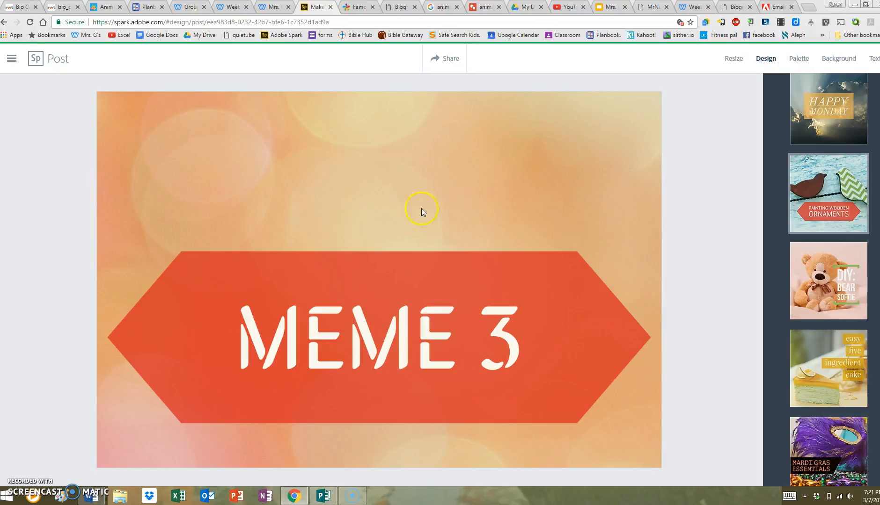
Replace the background photo with the close-up of thick multicoloured paint from an "artist pallette" photo search.
left_click(836, 57)
left_click(797, 86)
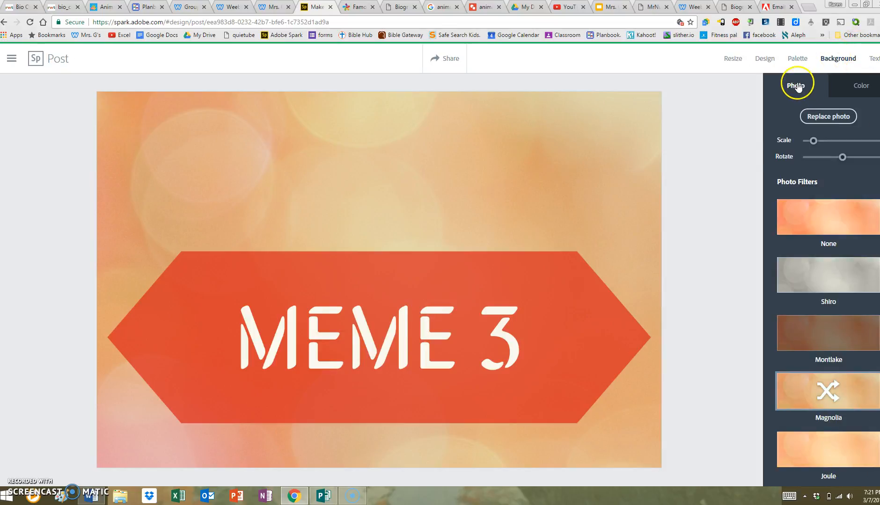
left_click(824, 117)
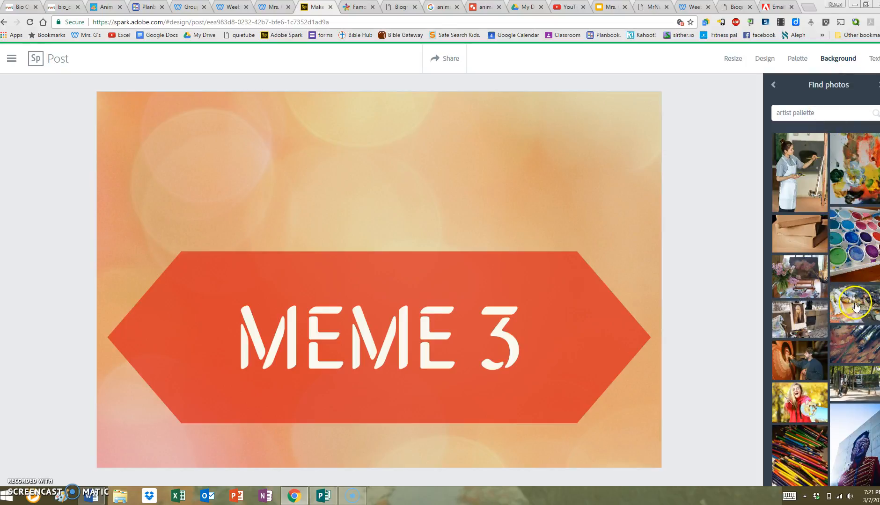
left_click(864, 151)
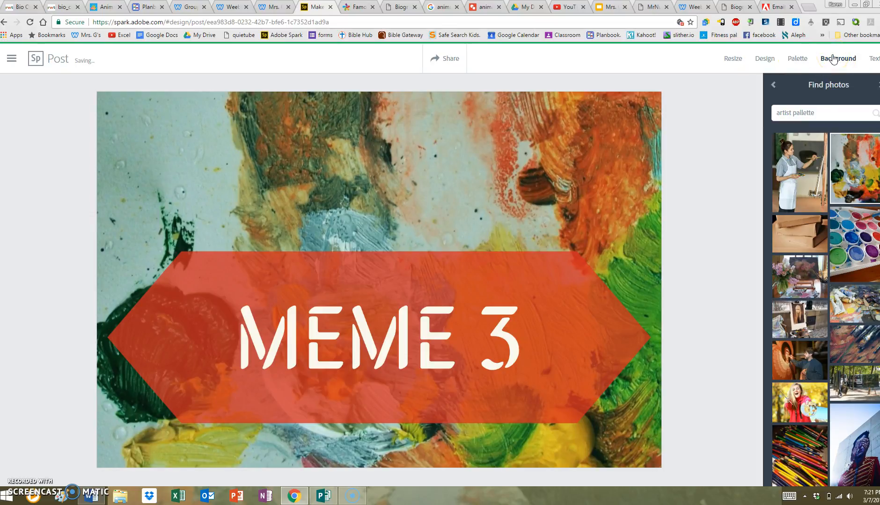
Recolour the post with the orange, cream and olive decorative palette, shuffled to an orange banner with white text.
left_click(797, 59)
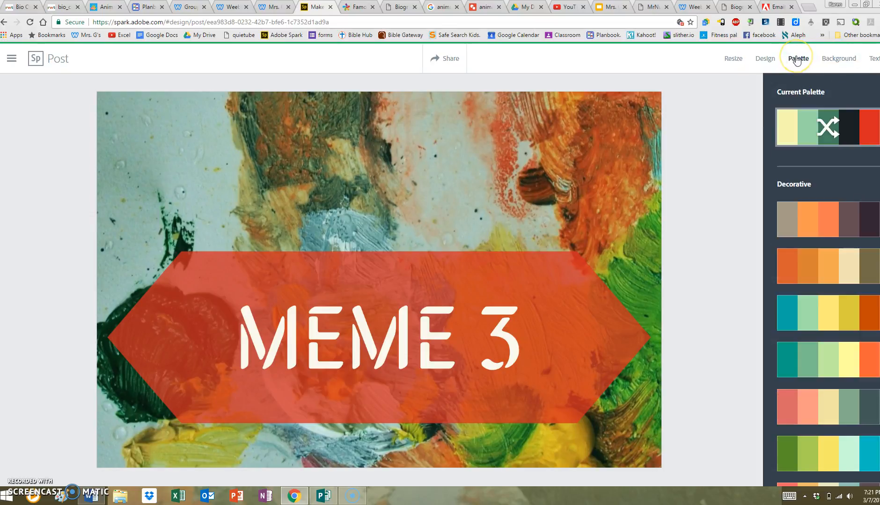
left_click(833, 274)
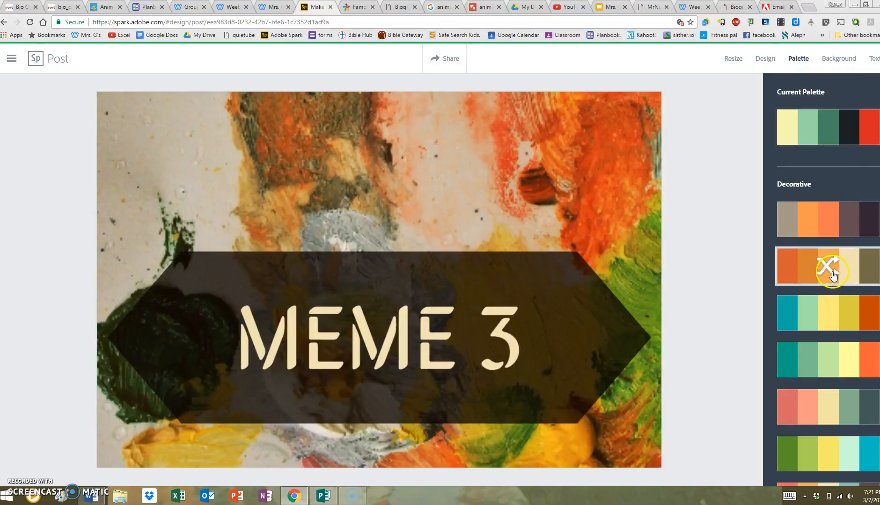
left_click(820, 309)
left_click(820, 265)
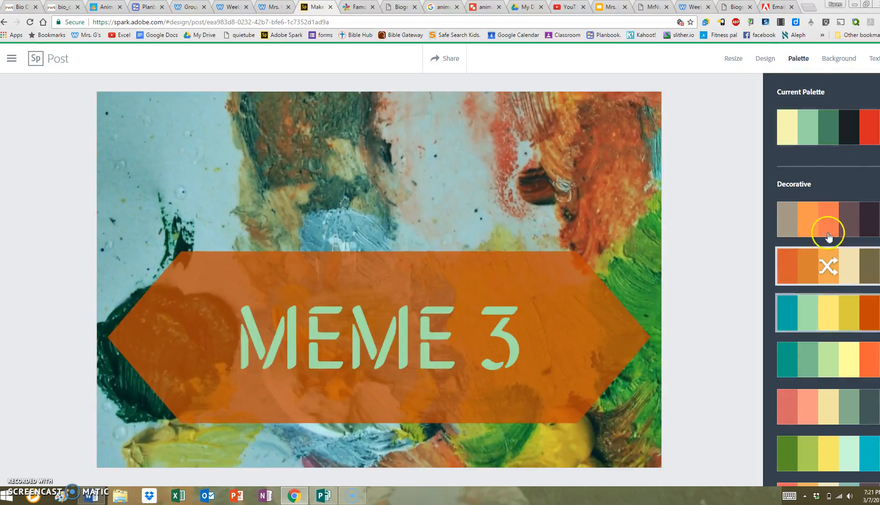
left_click(756, 60)
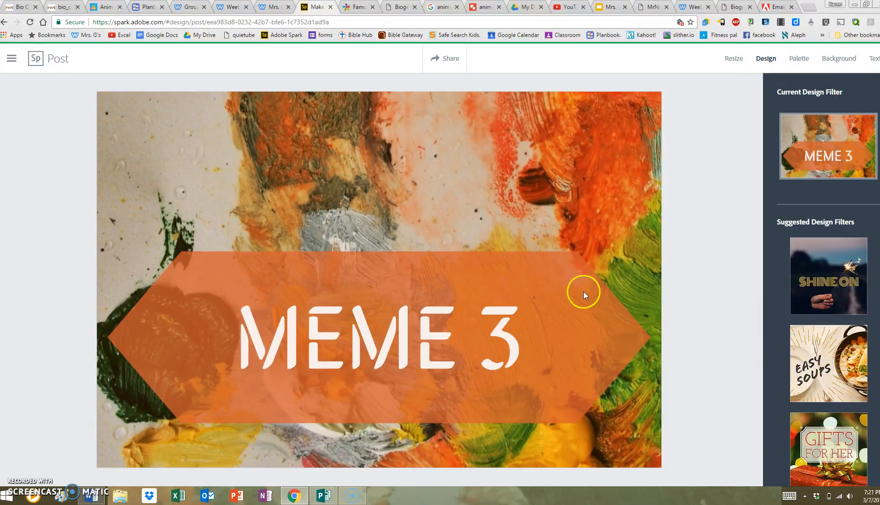
Restyle the MEME 3 text through the style suggestions as orange serif lettering on a pale full-width band and save it.
left_click(464, 331)
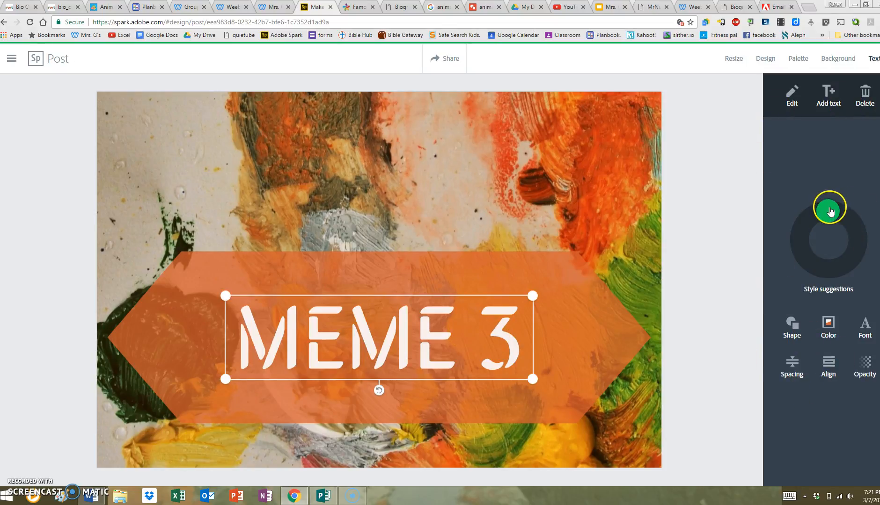
left_click_drag(833, 209, 848, 222)
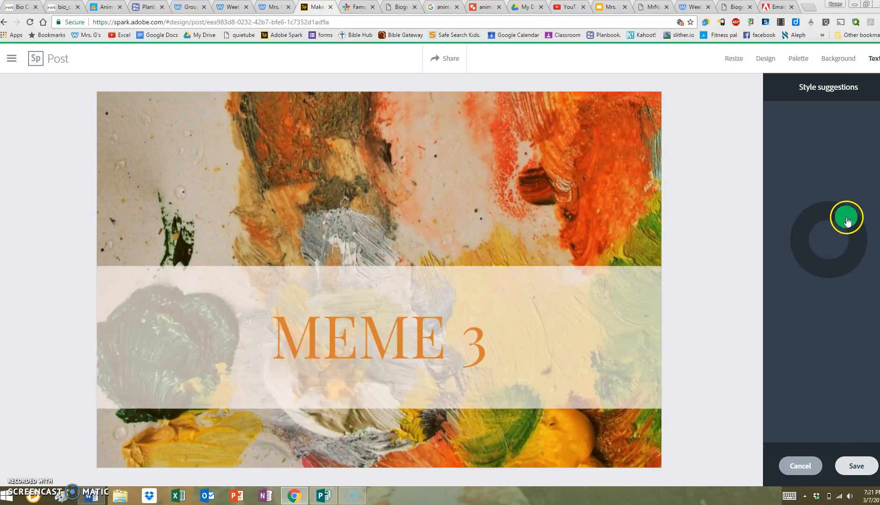
left_click(856, 466)
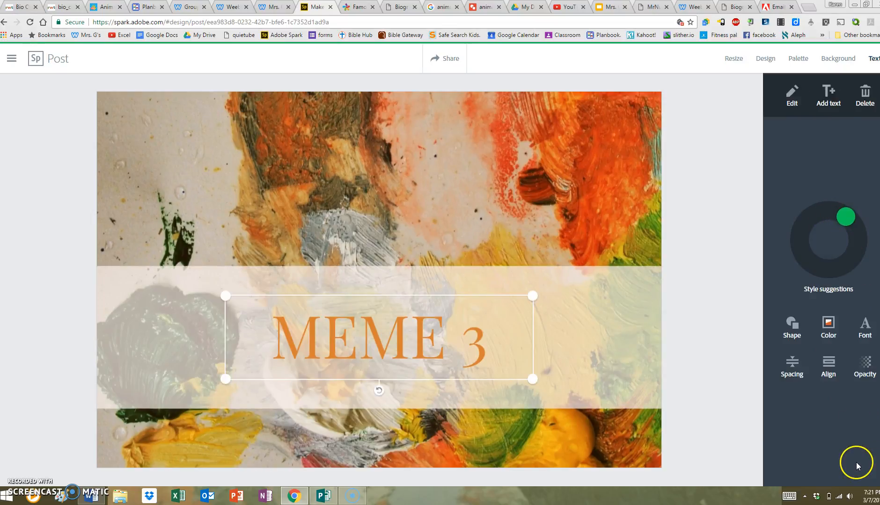
Put the MEME 3 text on a solid folded-ribbon banner shape and move it up to the middle of the post.
left_click(791, 324)
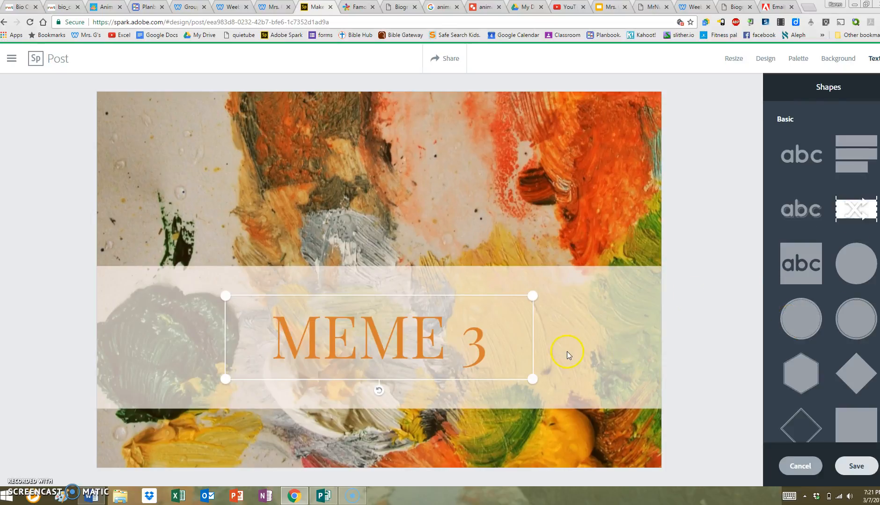
left_click(799, 266)
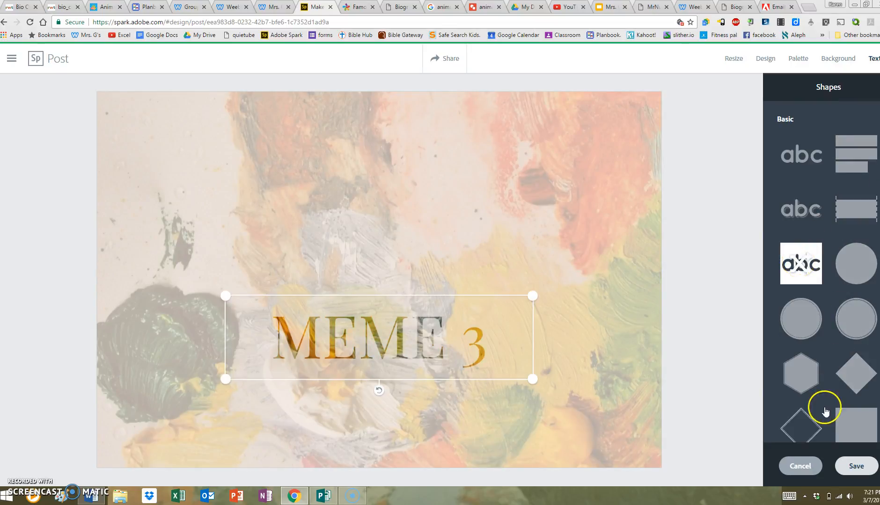
scroll(843, 404, "down", 9)
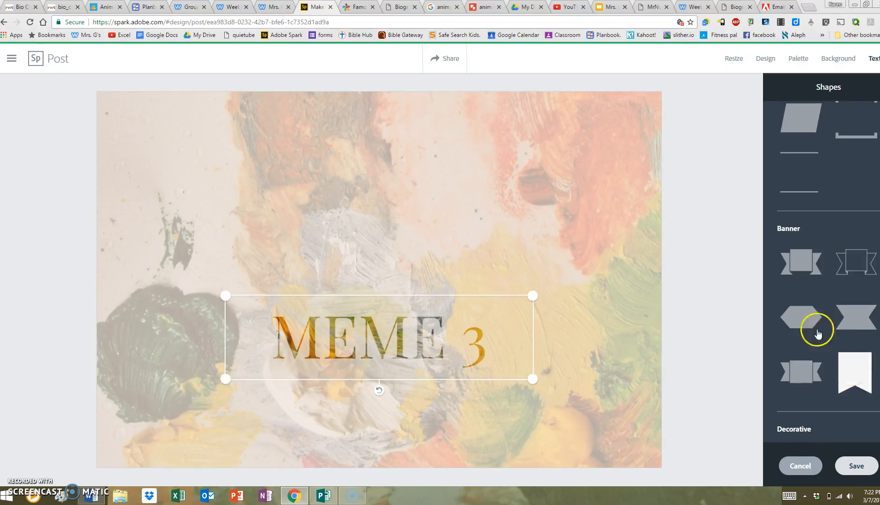
left_click(801, 264)
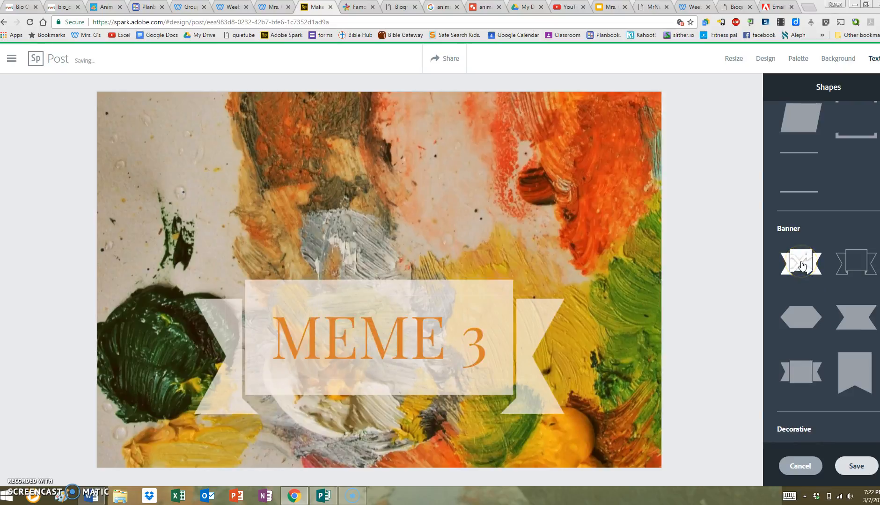
left_click_drag(488, 294, 486, 231)
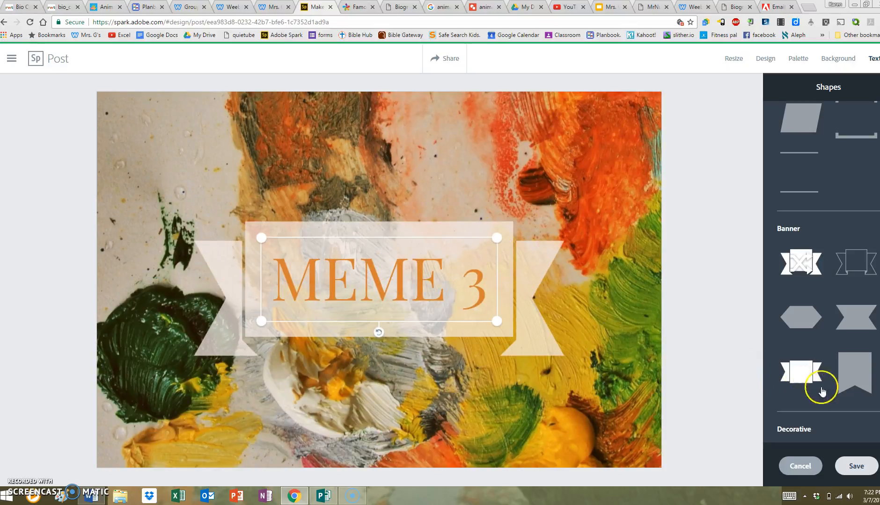
Change the MEME 3 text's backing to the rounded rectangular speech callout from the decorative shapes and save it.
left_click(851, 371)
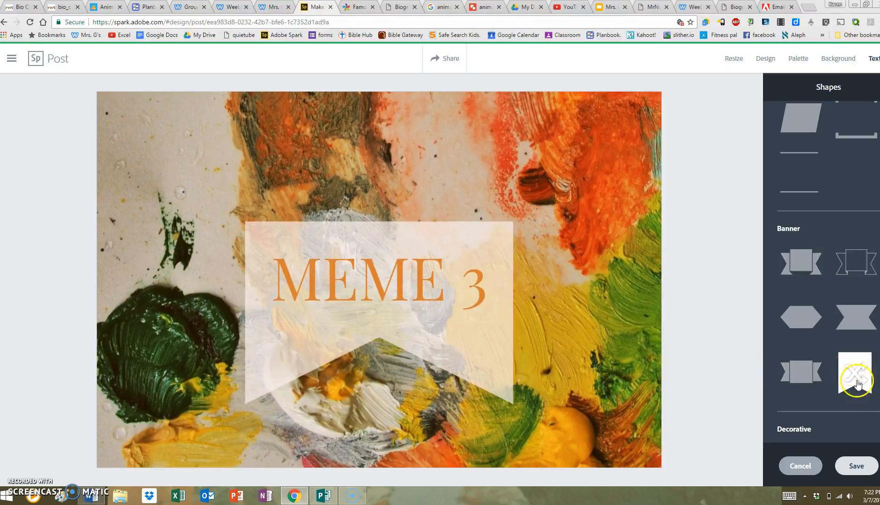
scroll(857, 385, "down", 5)
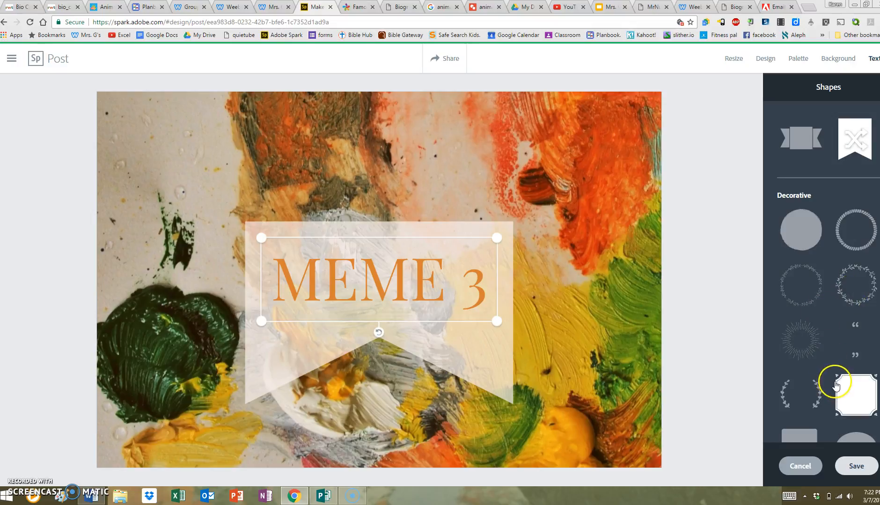
scroll(836, 385, "down", 2)
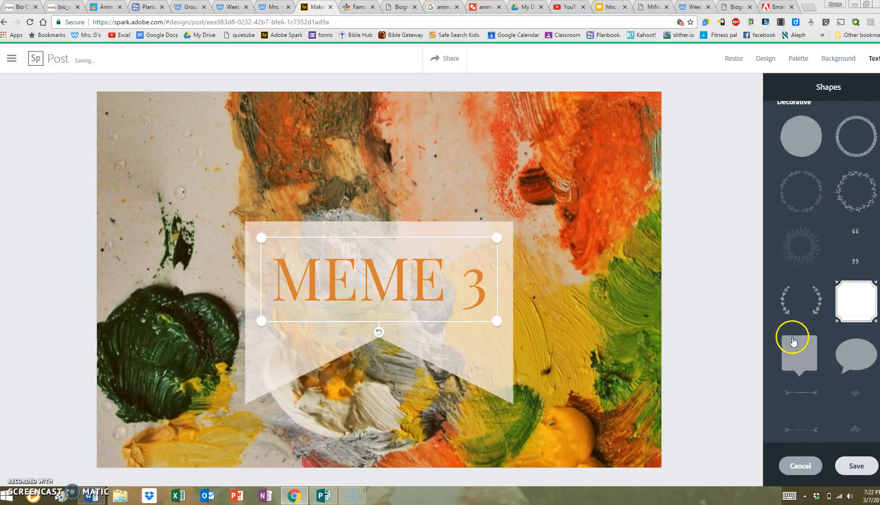
left_click(792, 344)
left_click(857, 466)
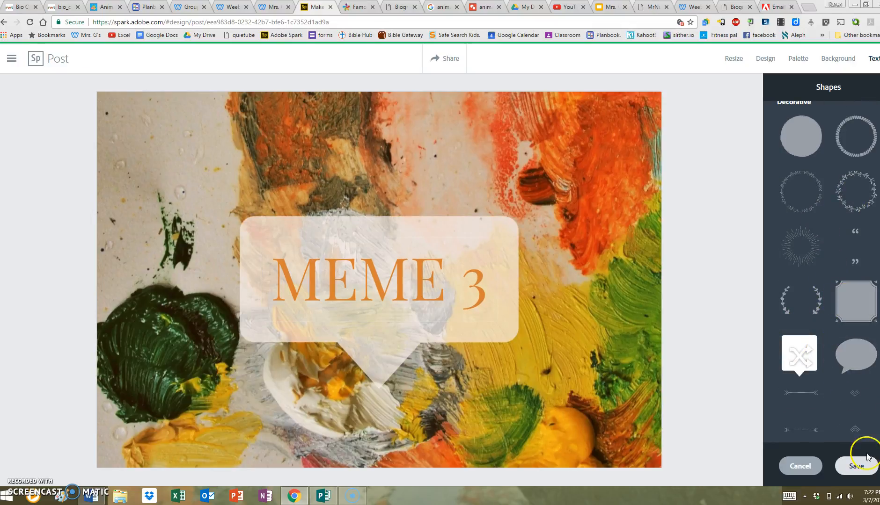
Recolour the MEME 3 callout with the suggested purple and off-white combination, giving purple lettering, and save it.
left_click(828, 326)
left_click(864, 328)
left_click(828, 399)
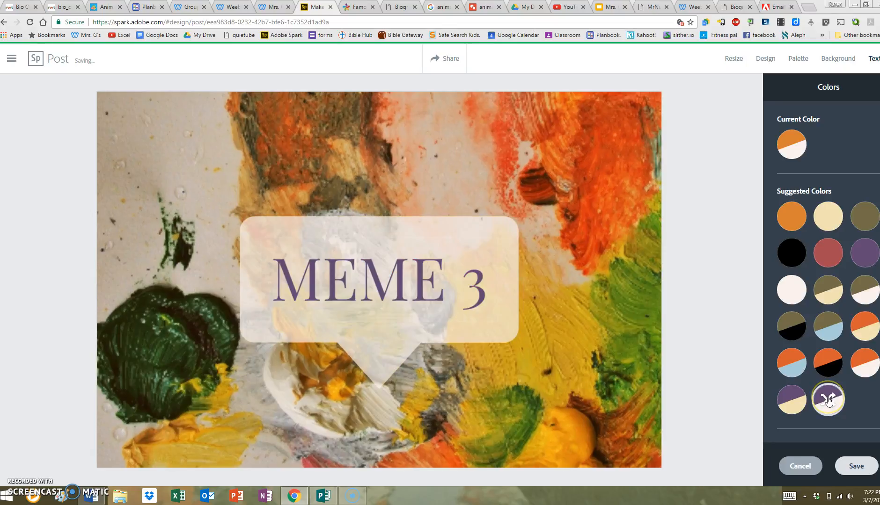
left_click(434, 314)
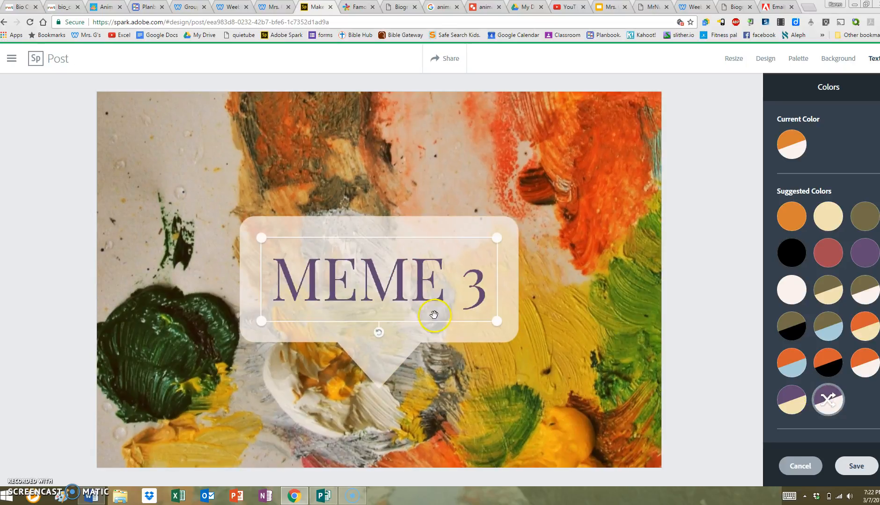
left_click(421, 276)
left_click(857, 465)
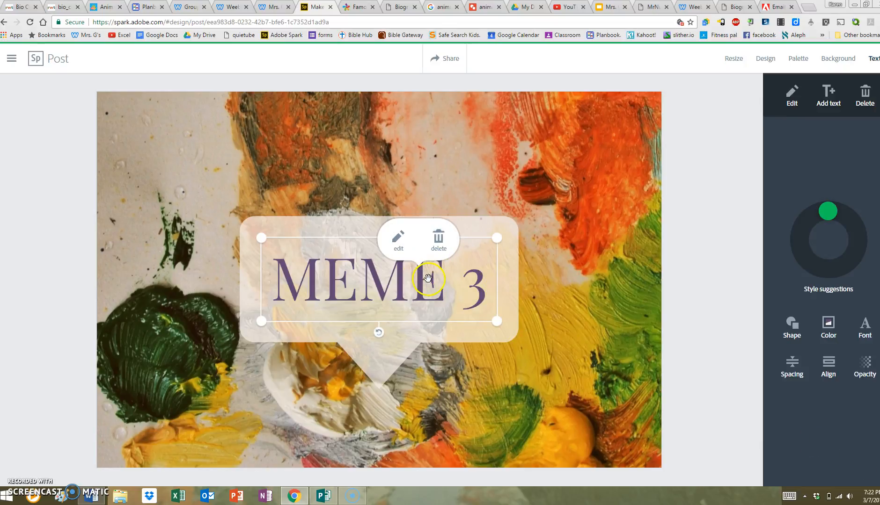
Replace the callout's wording with "Attitude is the mind's paintbrush. I can color any situation." and save it.
left_click(397, 240)
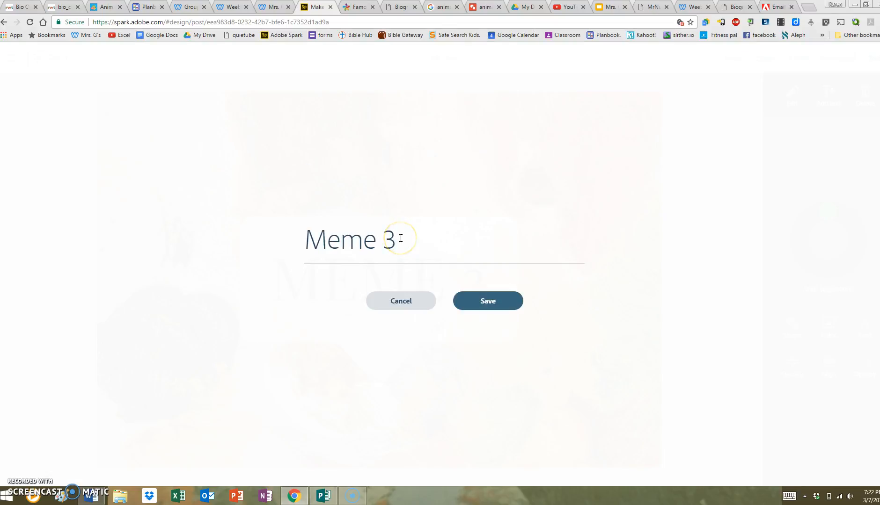
left_click_drag(400, 238, 363, 238)
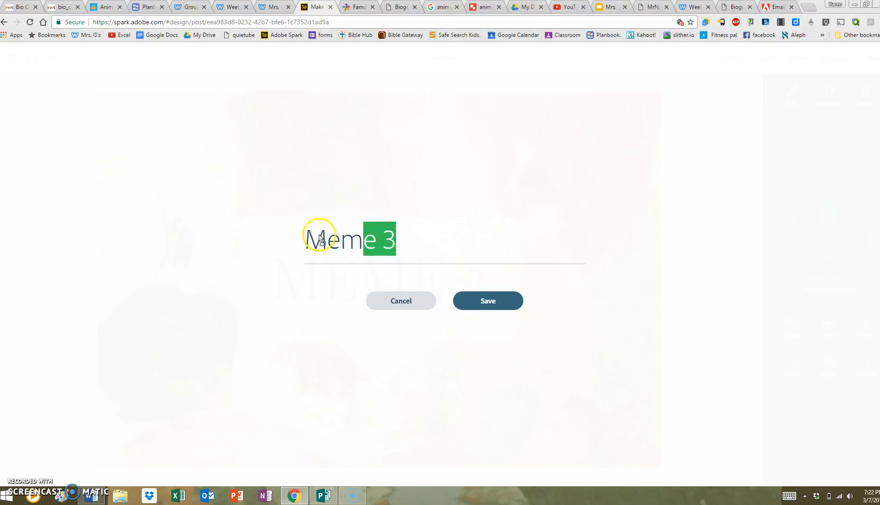
left_click_drag(399, 234, 294, 228)
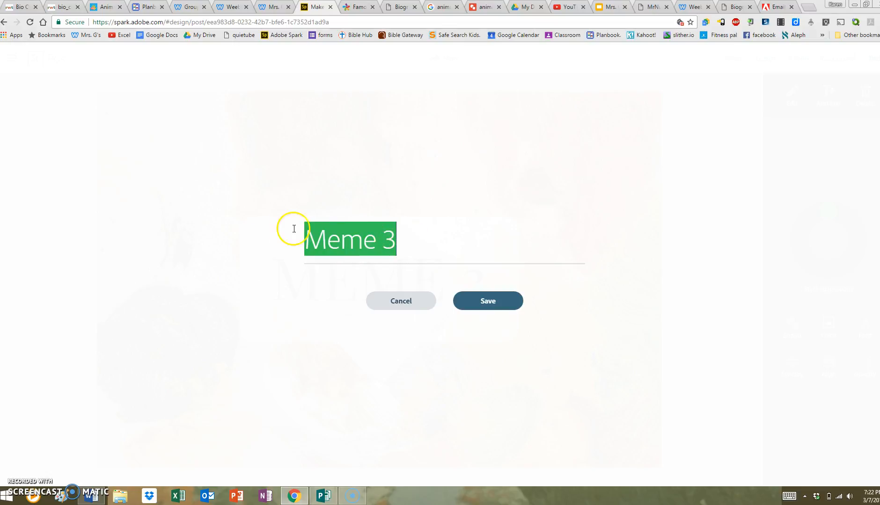
key("Right")
type("A")
key("BackSpace")
key("BackSpace")
key("BackSpace")
key("BackSpace")
key("BackSpace")
key("BackSpace")
key("BackSpace")
type("Attitud")
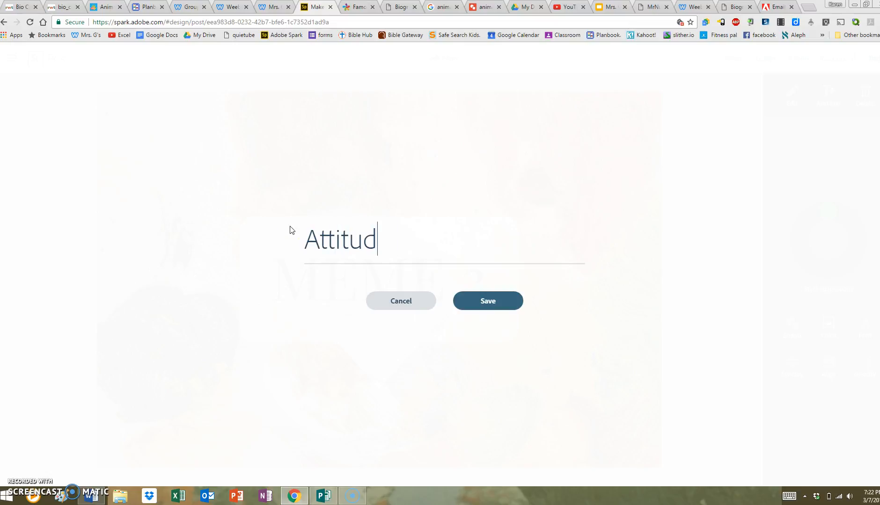
type("e is the min")
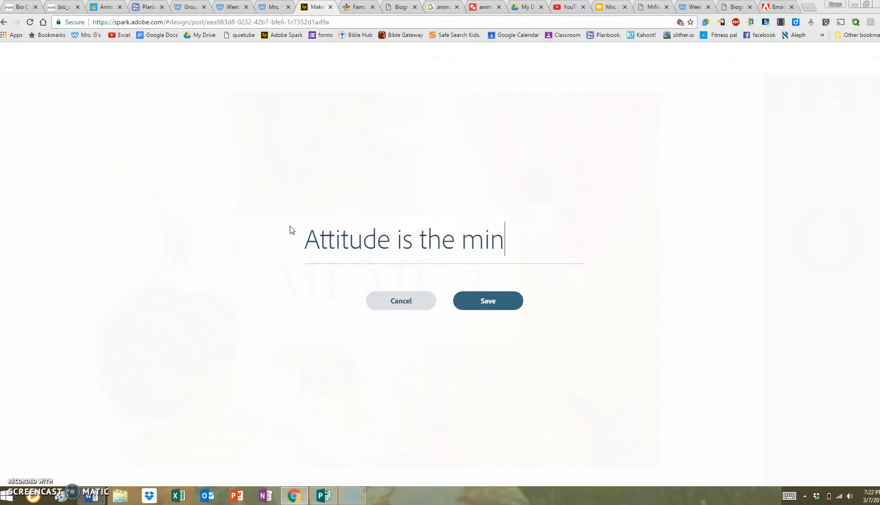
type("d's paintb")
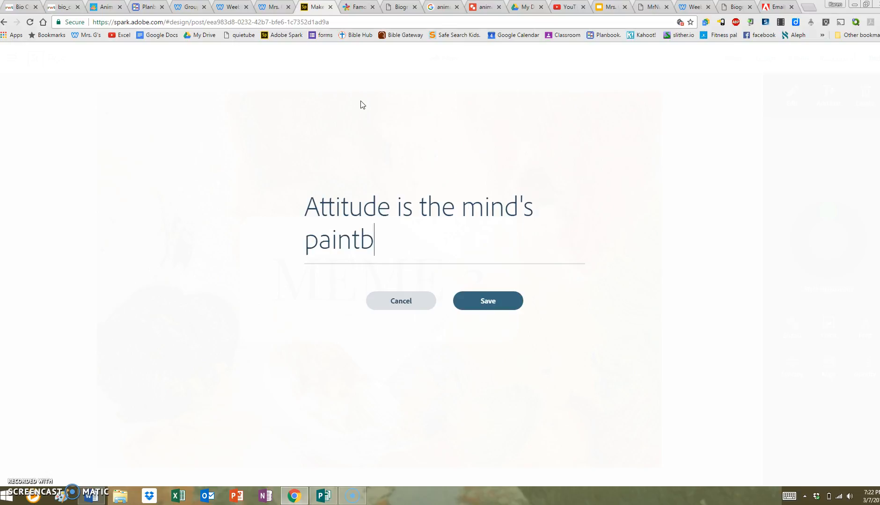
type("rush. I can col")
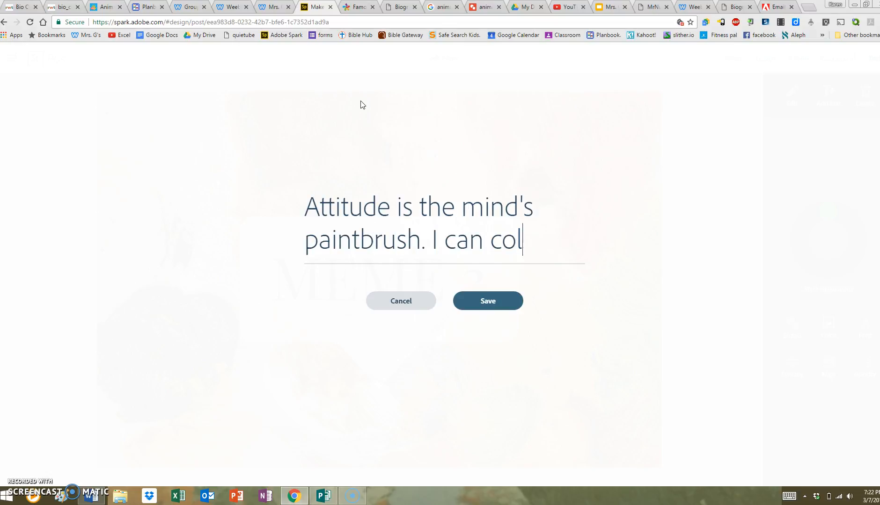
type("or any si")
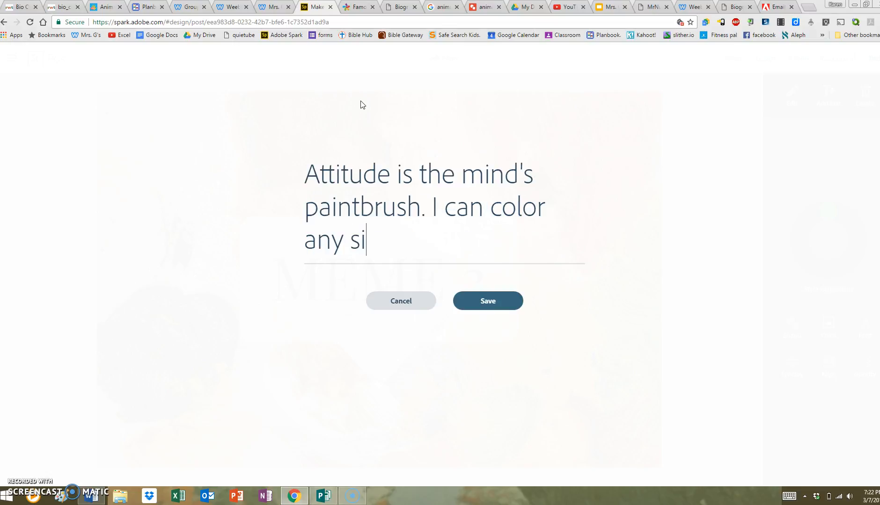
type("tuation.")
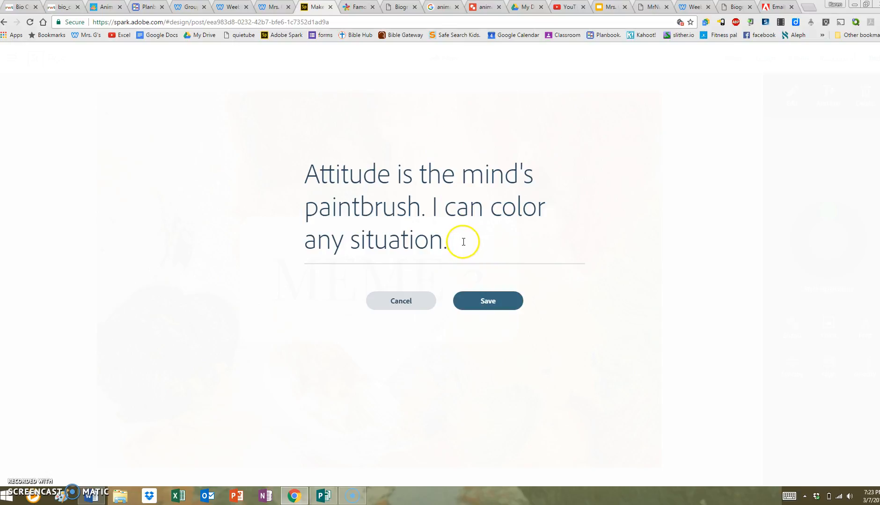
left_click(487, 302)
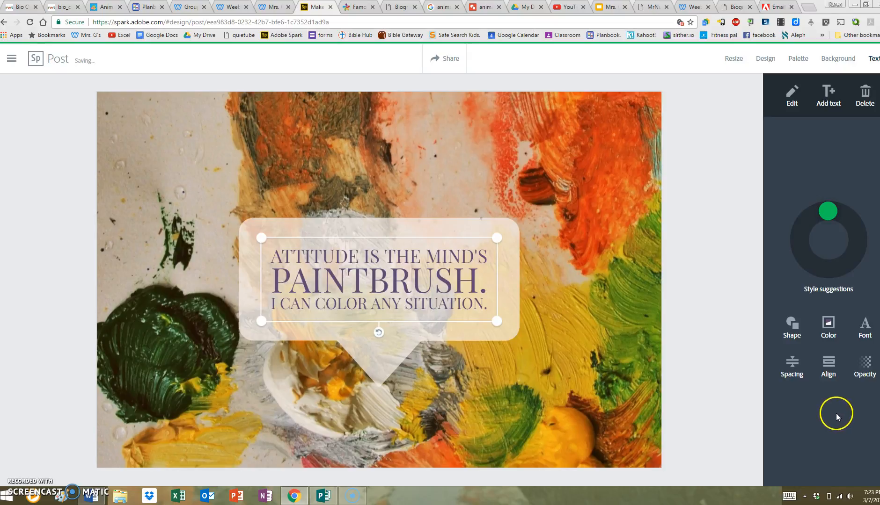
Open the alignment options for the paintbrush quote text.
left_click(821, 373)
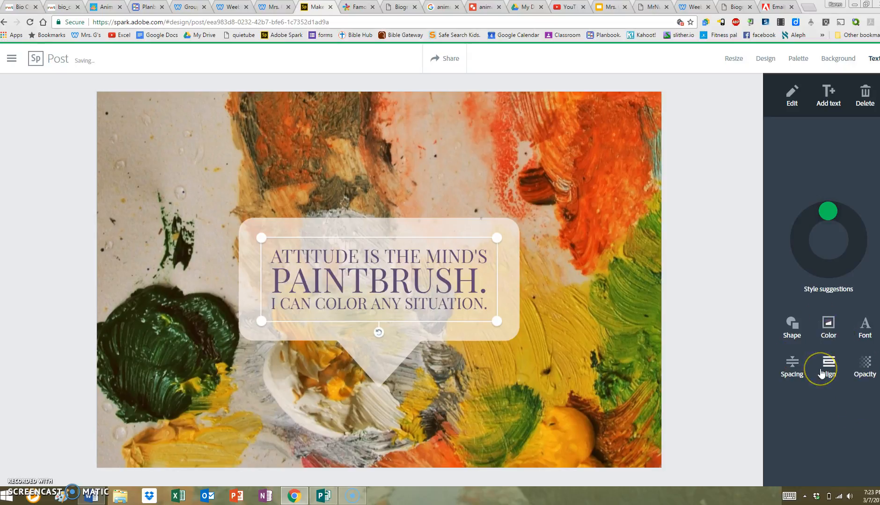